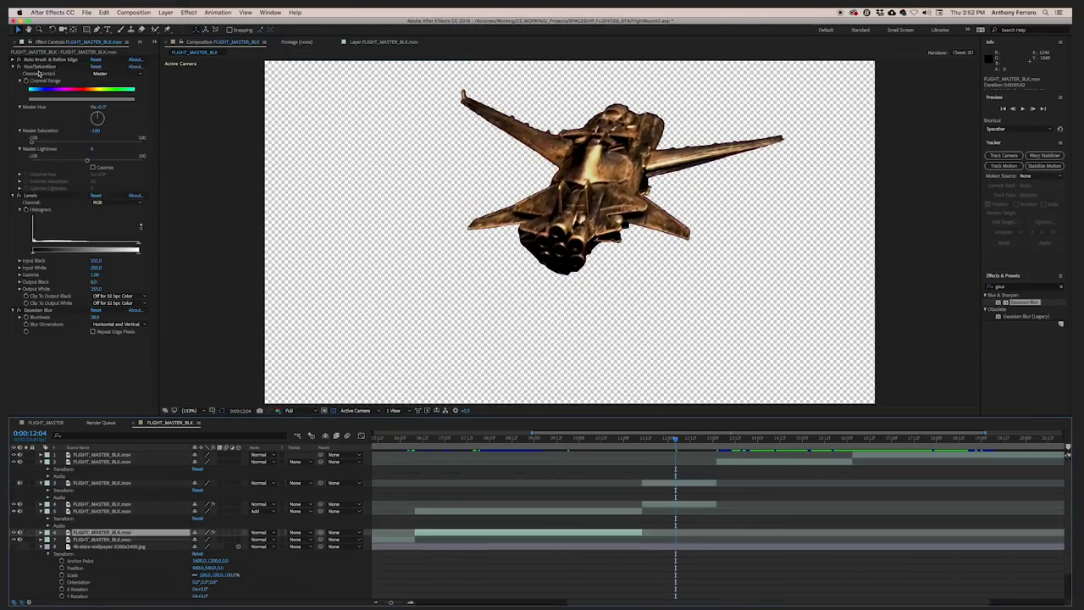
Step: Copy the Hue/Saturation, Levels and Gaussian Blur effects from the earlier matte layer onto the ship clip on layer 4, checking nearby frames
click(36, 248)
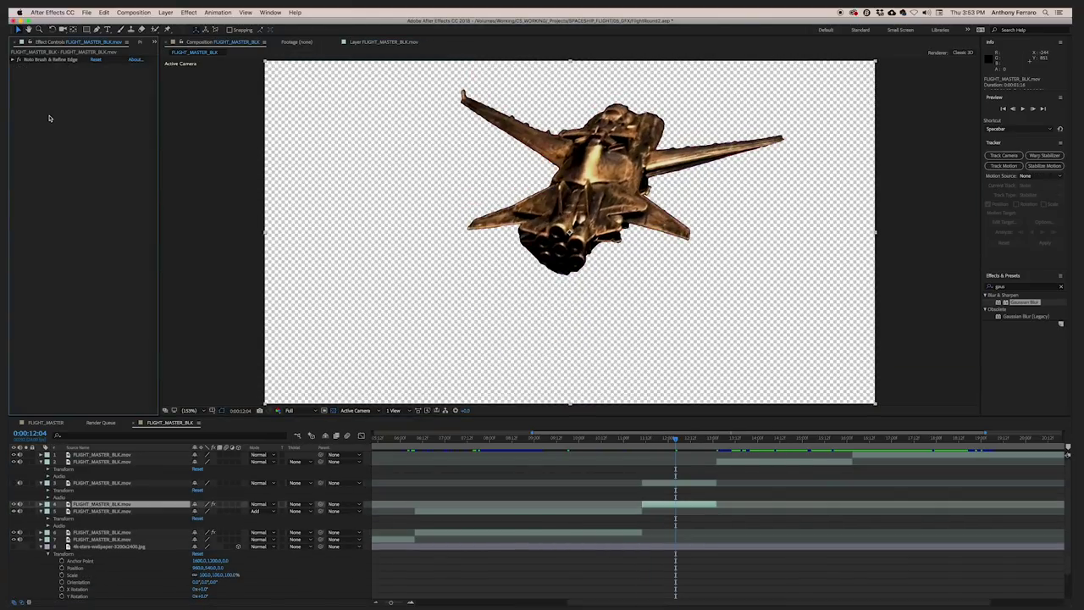
key(ctrl+v)
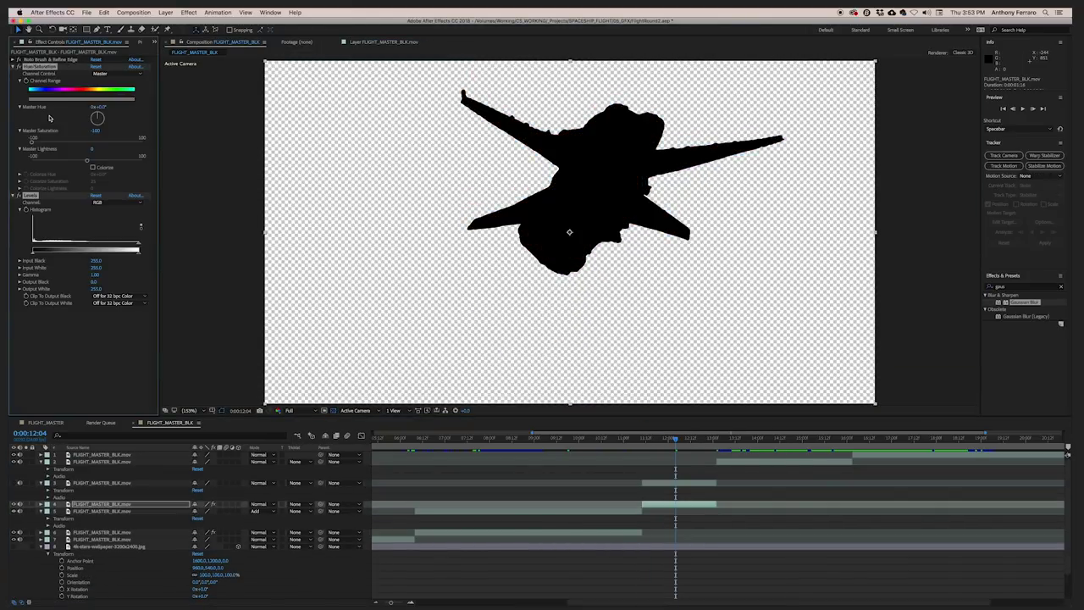
click(602, 533)
key(ctrl+v)
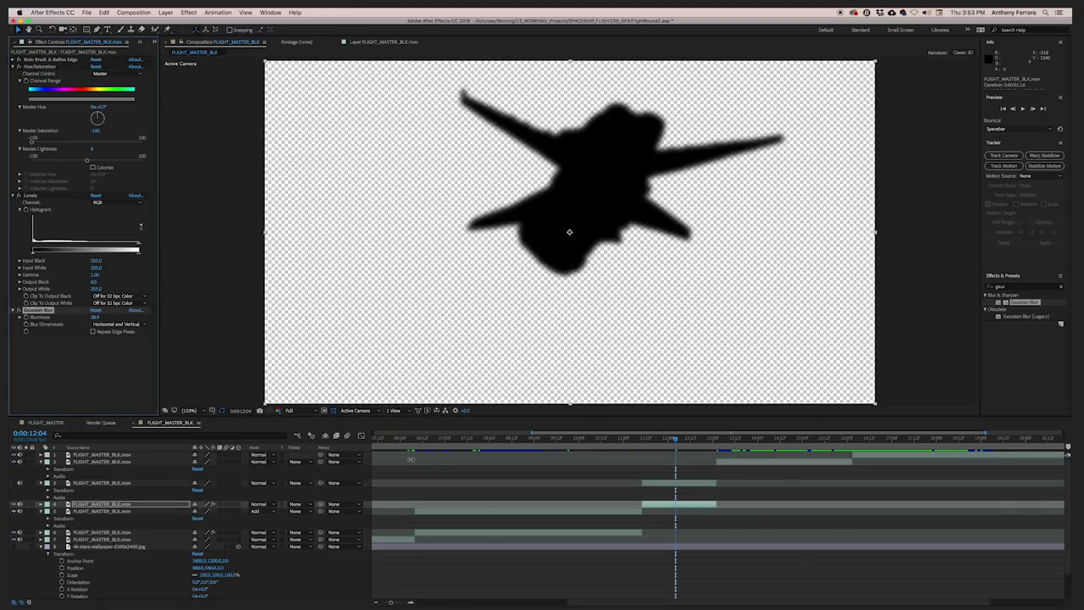
drag(677, 443, 653, 444)
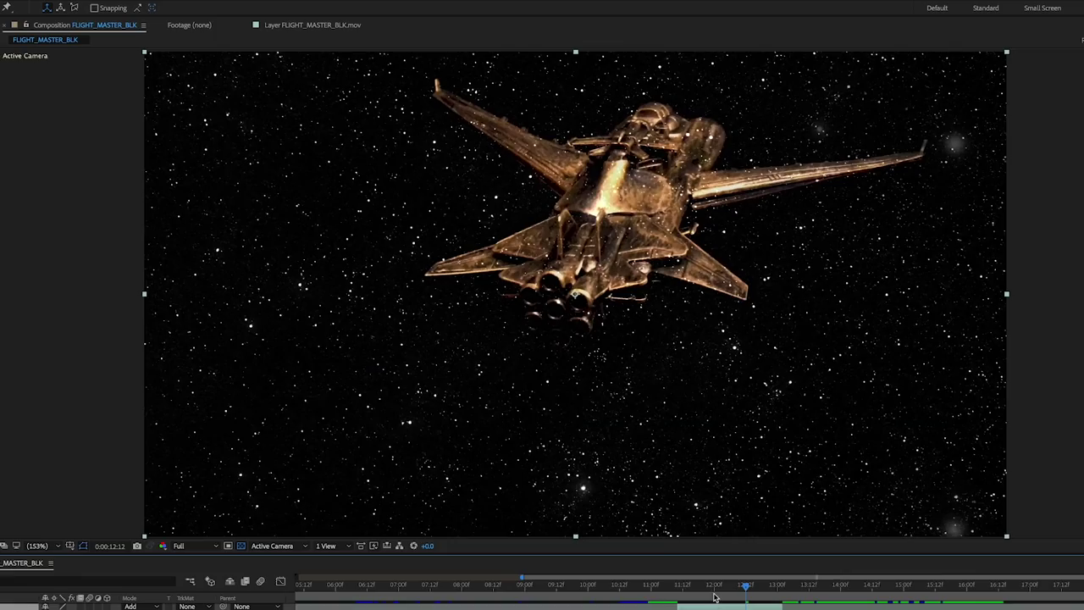
mouse_move(716, 598)
mouse_down()
mouse_move(705, 598)
mouse_move(724, 598)
mouse_up()
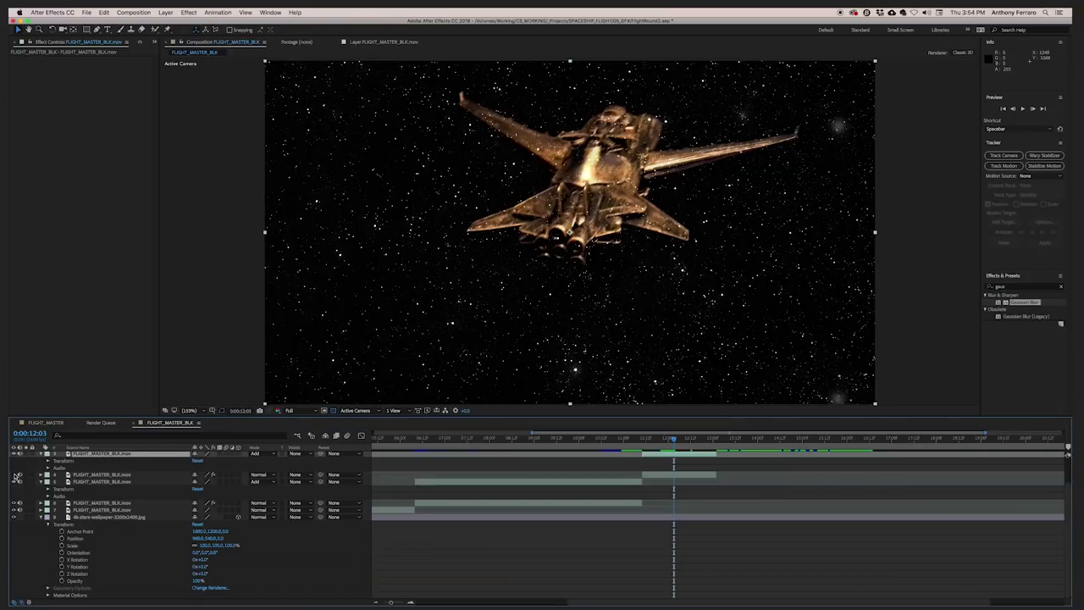
Step: Turn on the blurred black matte layer beneath the ship clip and play the composite over the starfield
scroll(15, 481, up, 2)
click(14, 488)
key(space)
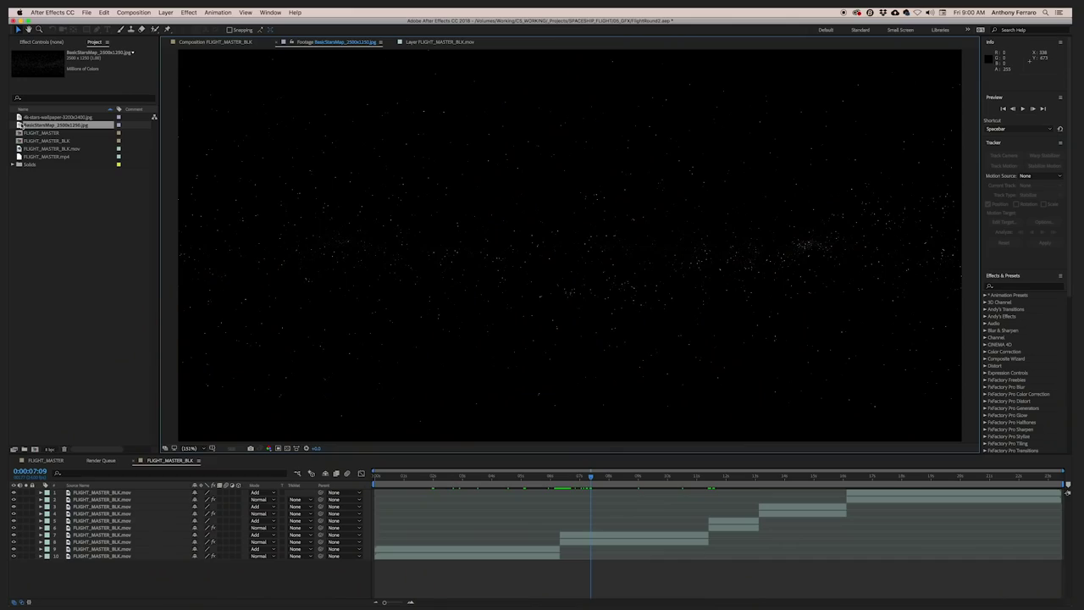
Step: Add BasicStarsMap_2500x1250.jpg as the bottom layer and trim it to the length of the ship clip that starts at 0:00:06:08
drag(20, 125, 185, 569)
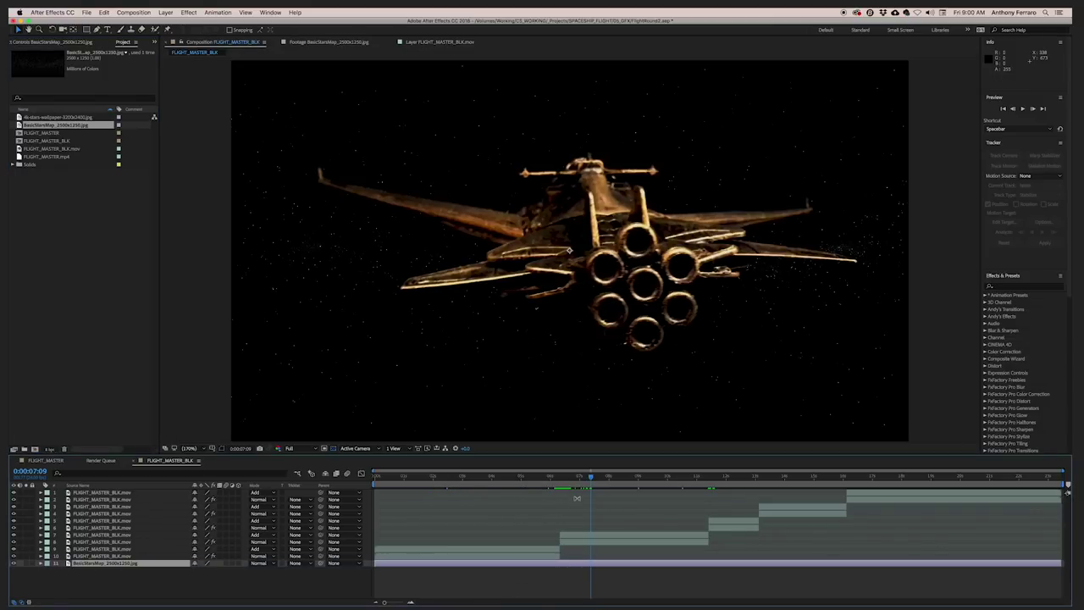
drag(591, 481, 559, 478)
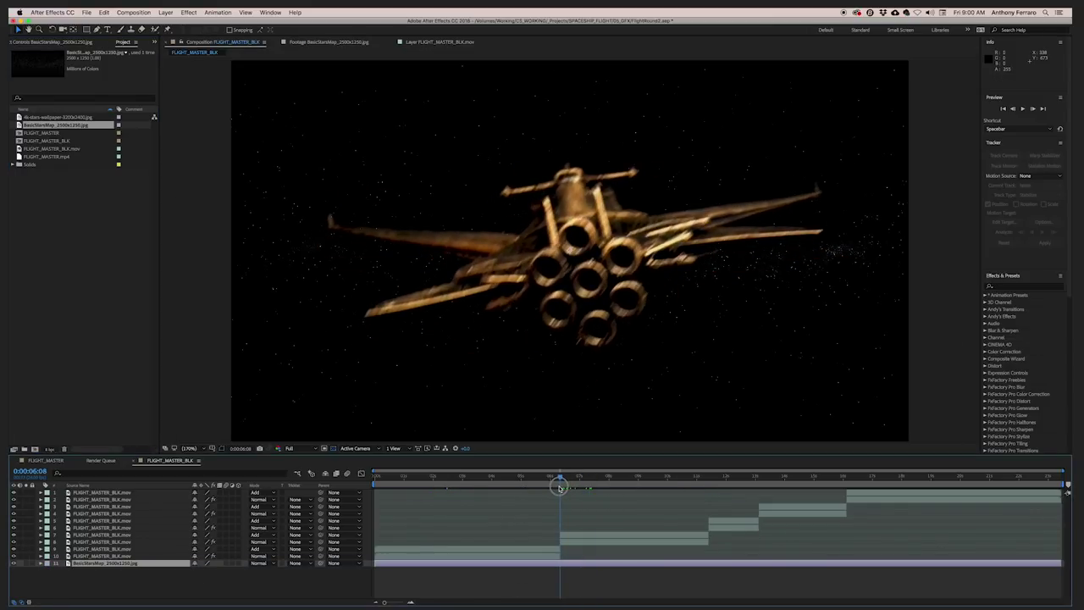
key(super+shift+d)
click(548, 570)
key(Delete)
drag(560, 477, 651, 477)
key(super+shift+d)
key(Delete)
Step: Apply the Noise effect to the star map, lower its amount, and scale the layer up to 443% toward the clip's end
click(188, 13)
click(316, 343)
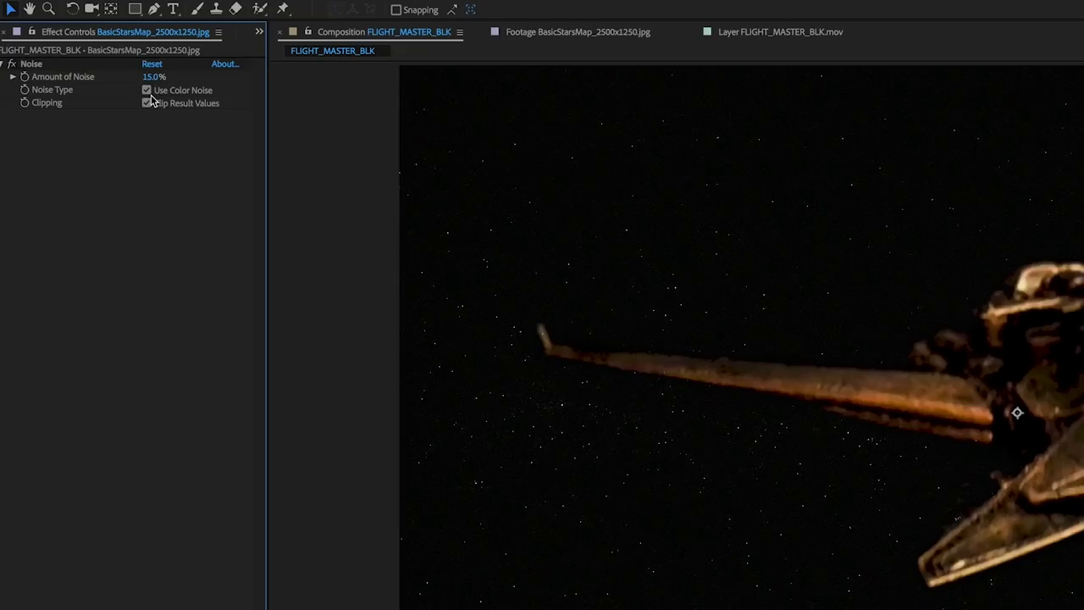
drag(149, 81, 122, 76)
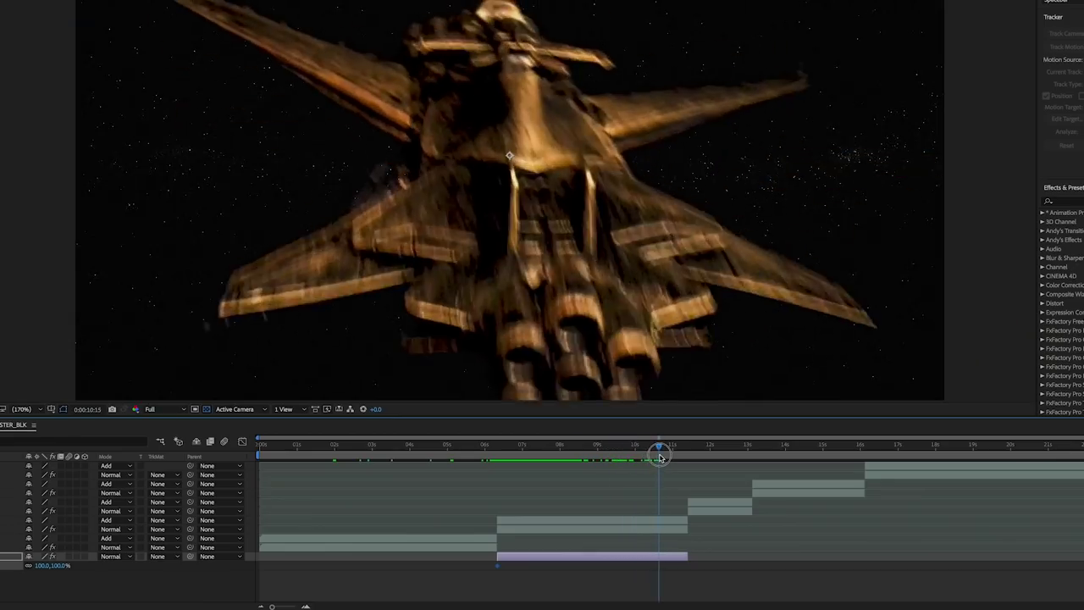
drag(44, 565, 137, 568)
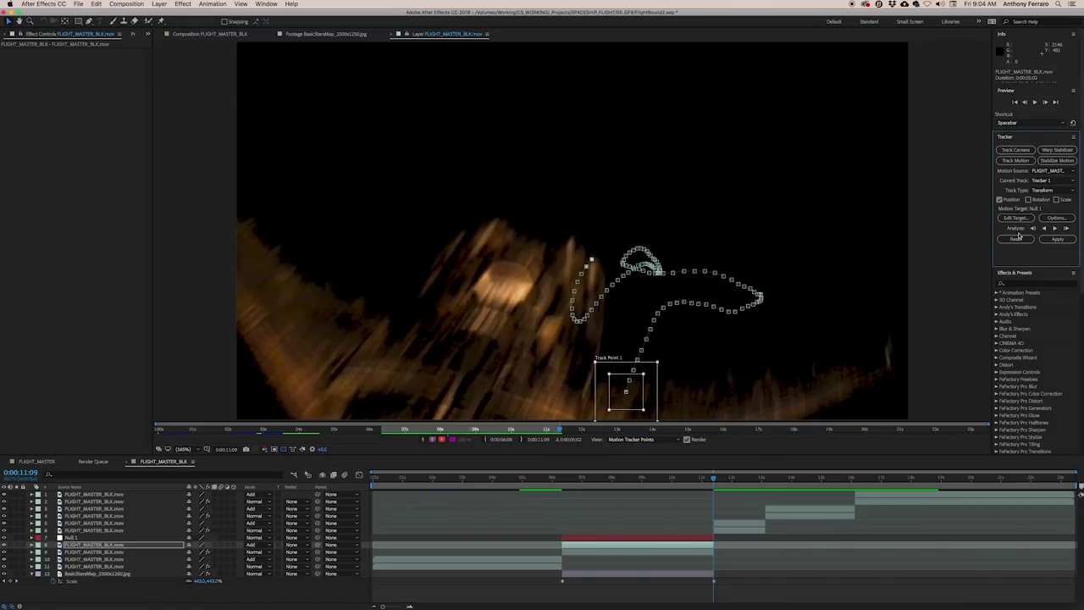
Step: Apply the tracked position of the ship's engine to Null 1
click(1054, 240)
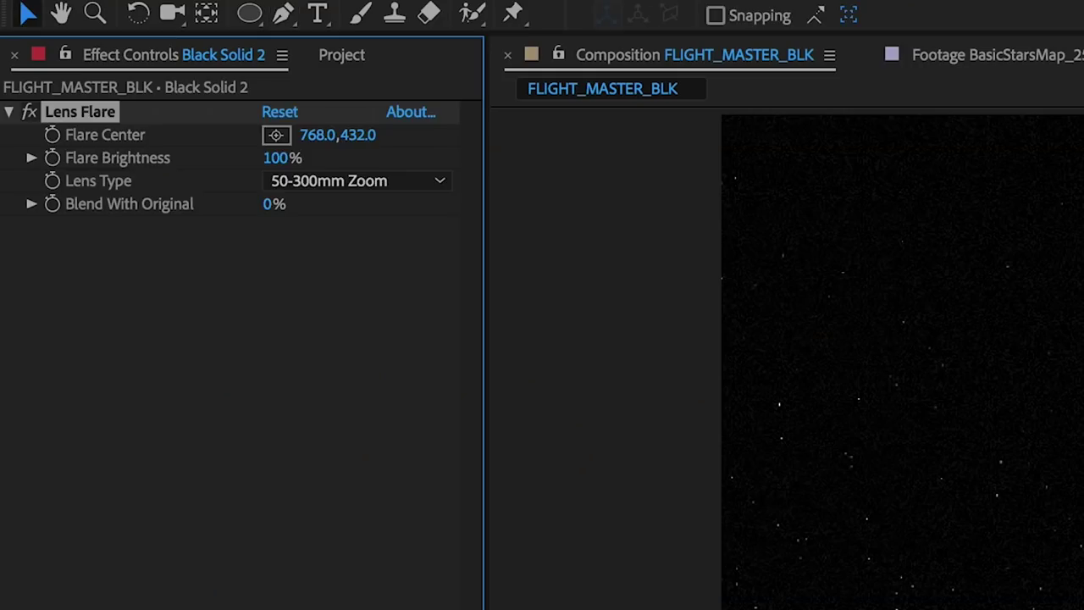
Step: Set the lens flare brightness on Black Solid 2 to 36% and centre the flare on the middle engine nozzle
drag(105, 77, 86, 83)
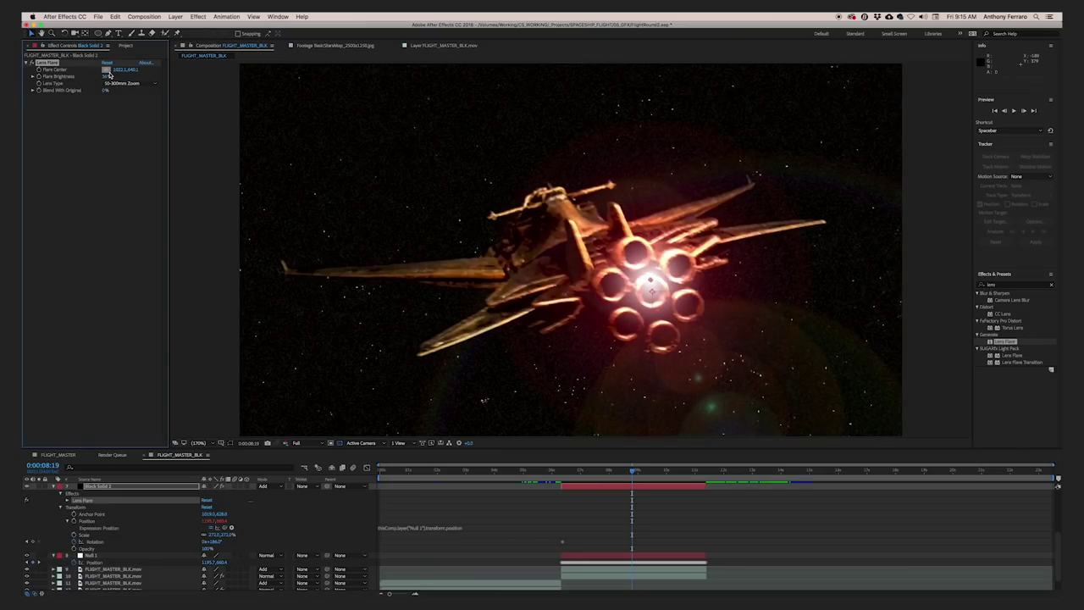
click(108, 71)
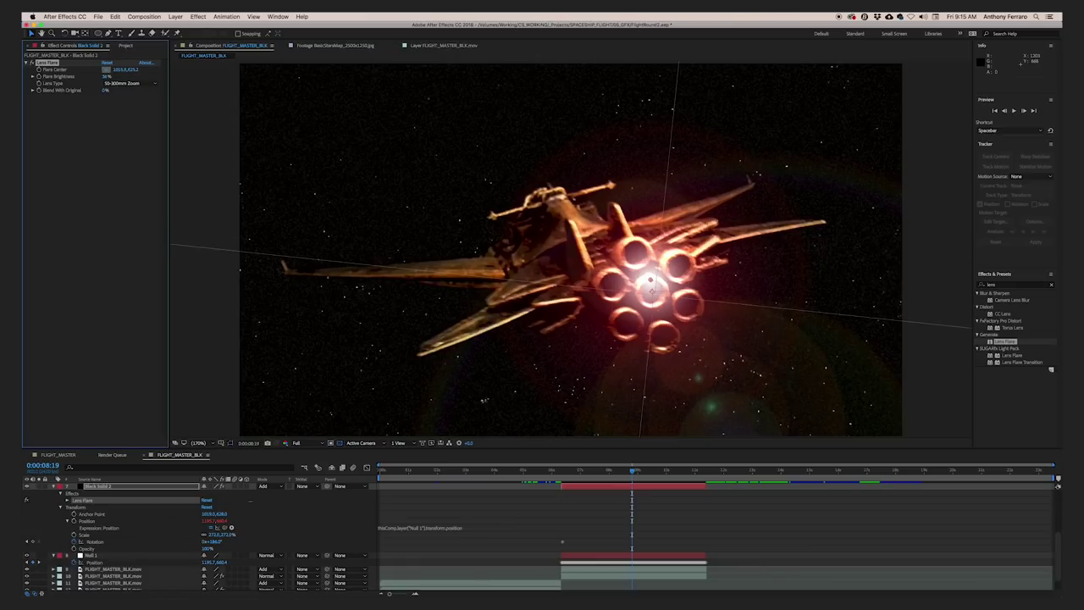
click(651, 293)
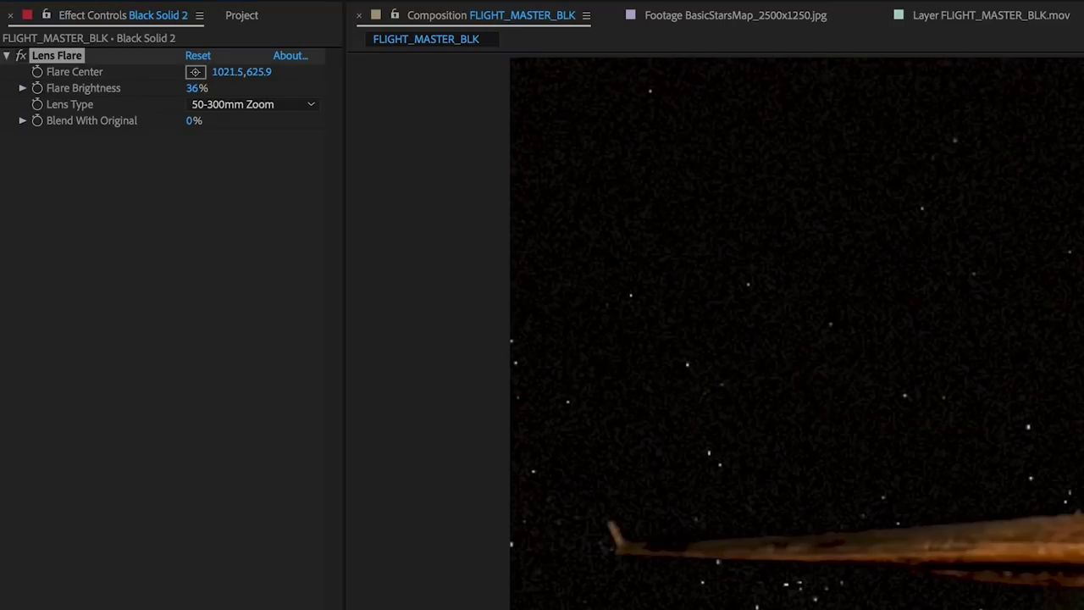
Step: Duplicate the lens flare twice and centre the copies on the ship's top and left engine nozzles
key(super+d)
click(107, 104)
click(635, 253)
key(super+d)
click(106, 139)
click(611, 287)
Step: Duplicate the lens flare four more times and centre the copies on the remaining engine nozzles, ending with the upper-right one
key(super+d)
click(107, 173)
key(ctrl+d)
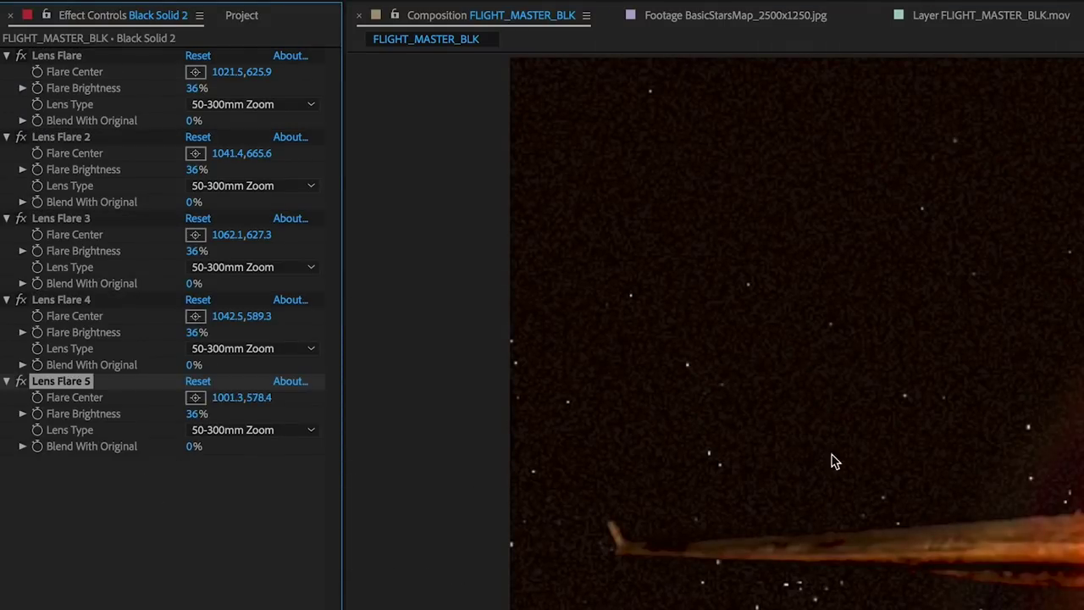
key(ctrl+d)
key(ctrl+d)
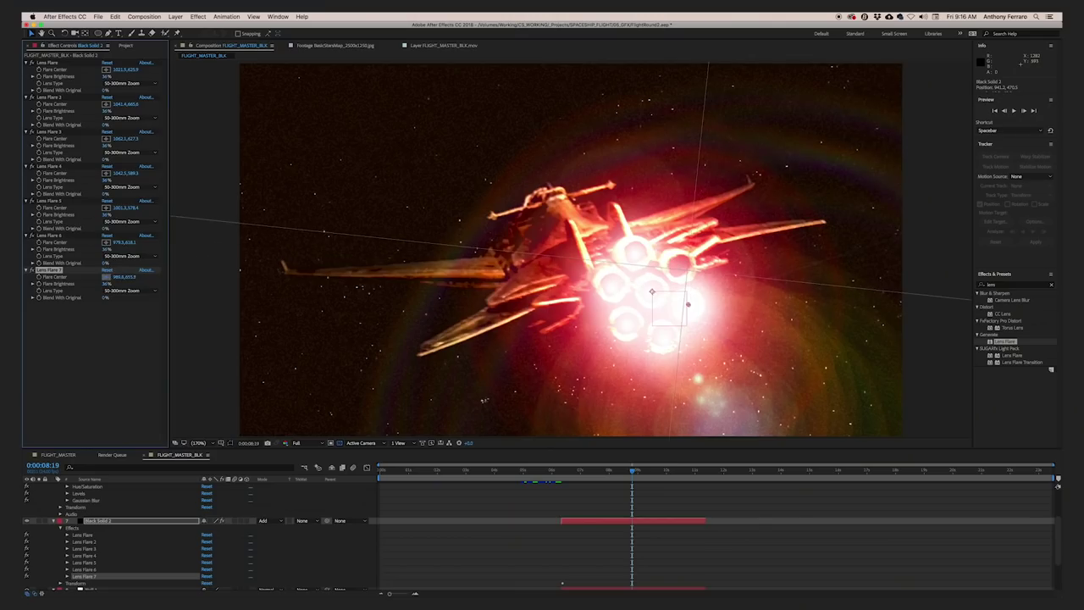
click(679, 268)
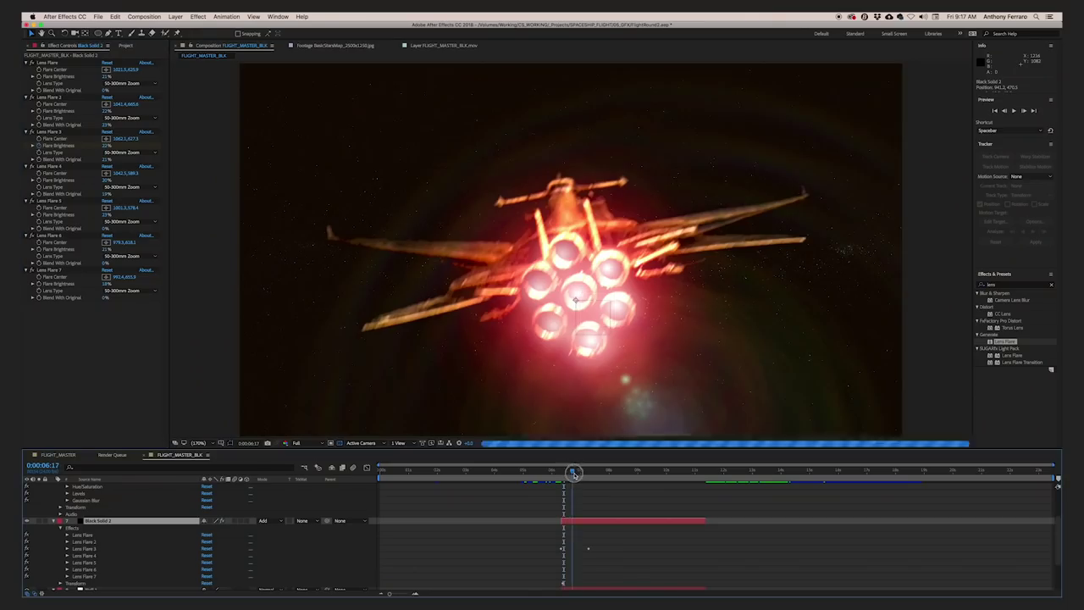
Step: Scrub through the ship clip to check how the engine flares follow the nozzles and vary in brightness
drag(517, 552, 587, 563)
drag(610, 471, 563, 488)
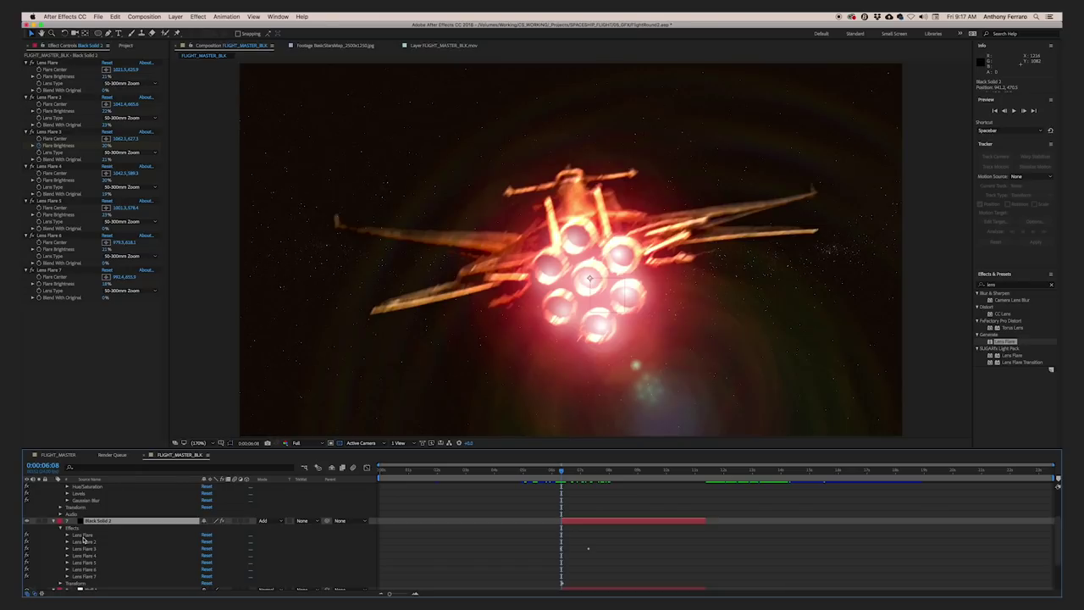
click(83, 536)
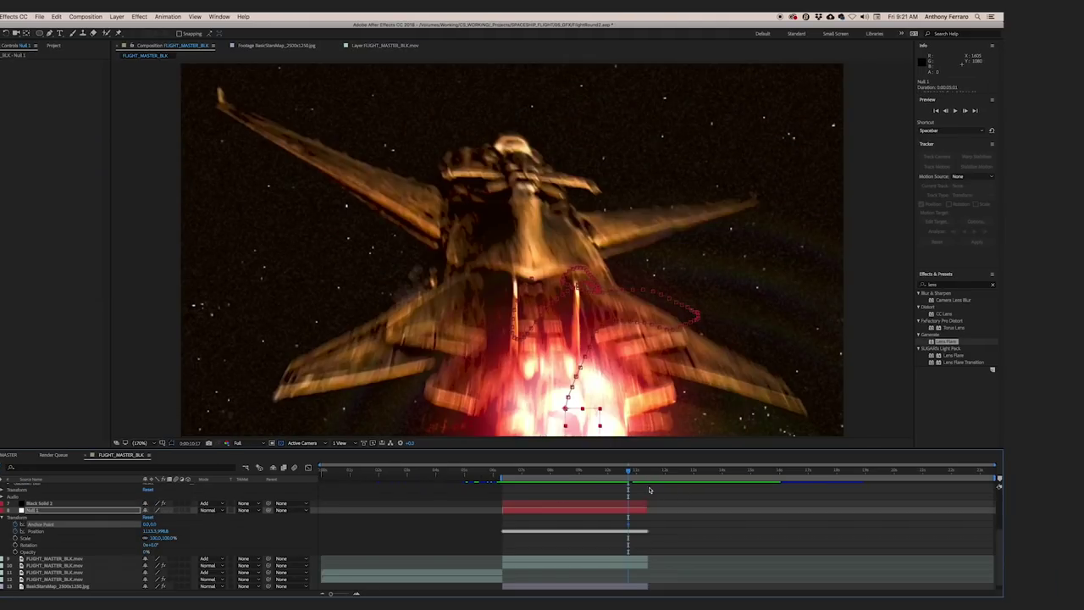
drag(632, 474, 638, 475)
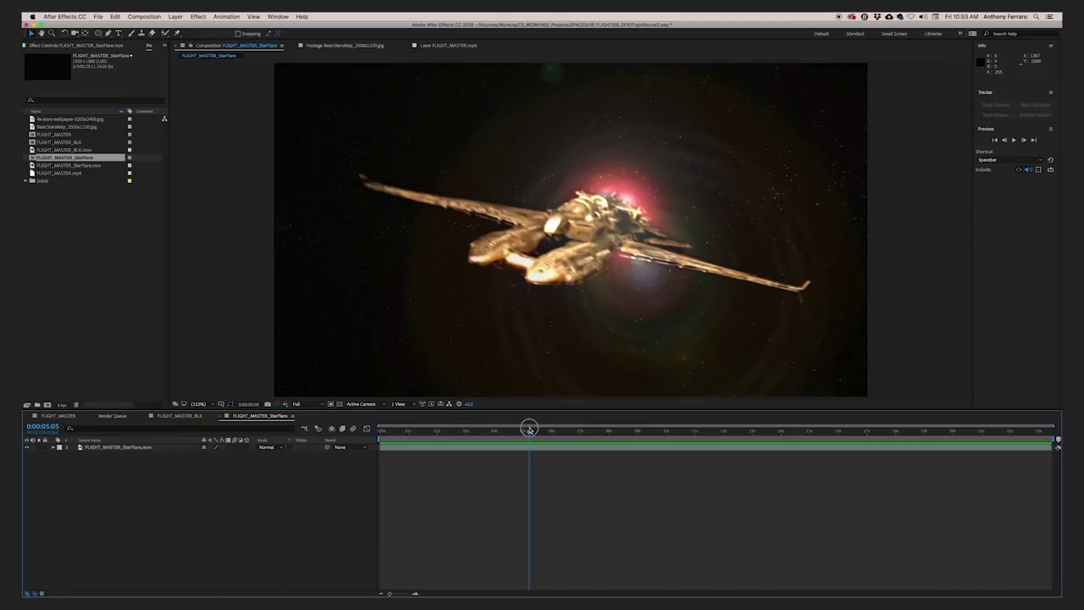
Step: Apply the Magic Bullet Looks effect to the FLIGHT_MASTER_StarFlare.mov layer
drag(529, 429, 533, 430)
click(556, 446)
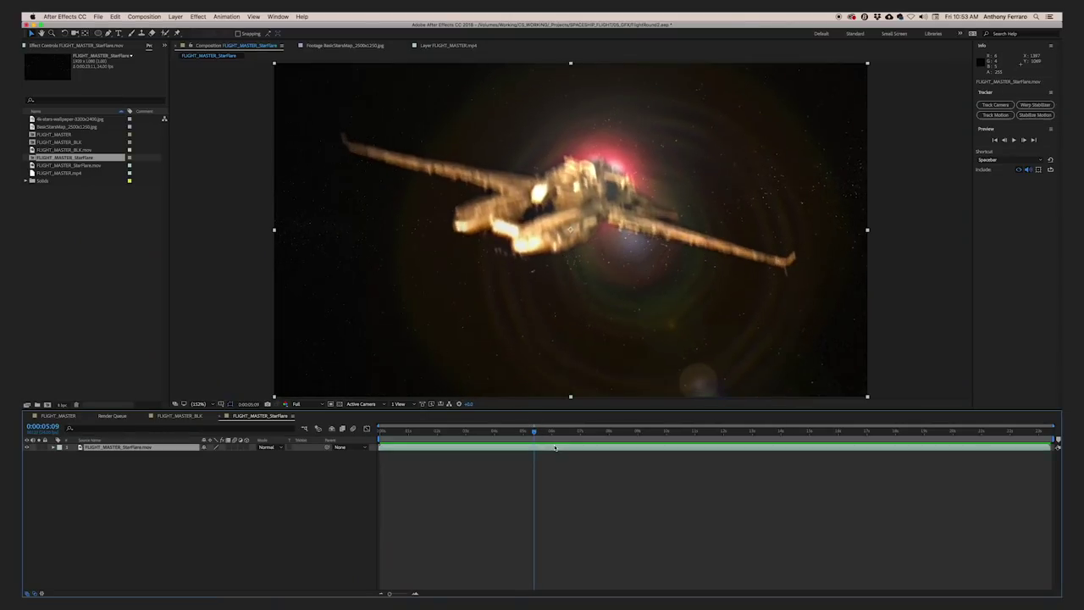
click(198, 16)
mouse_move(237, 285)
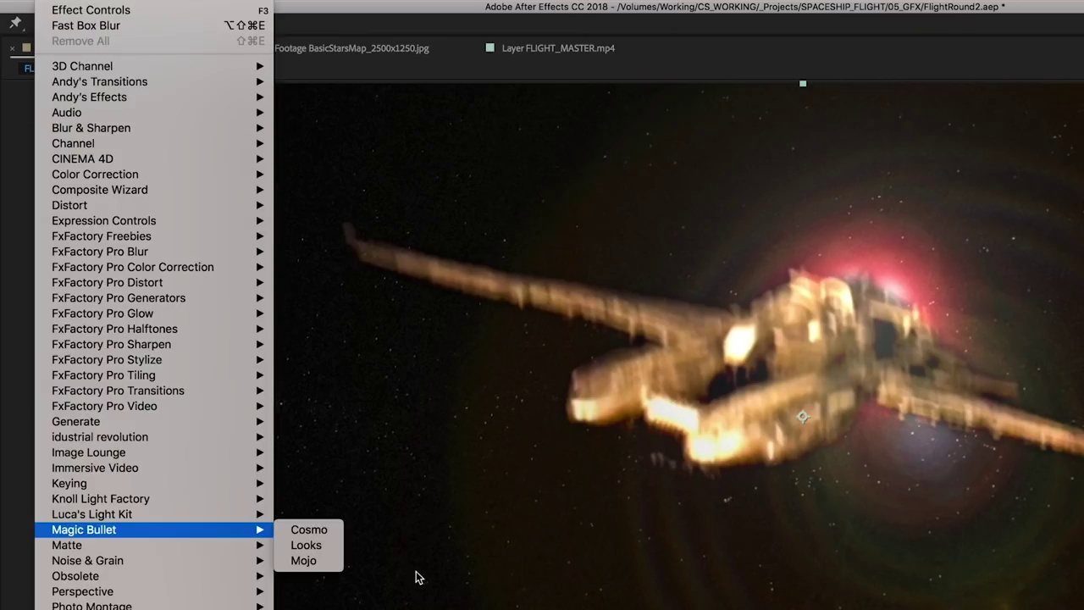
click(306, 544)
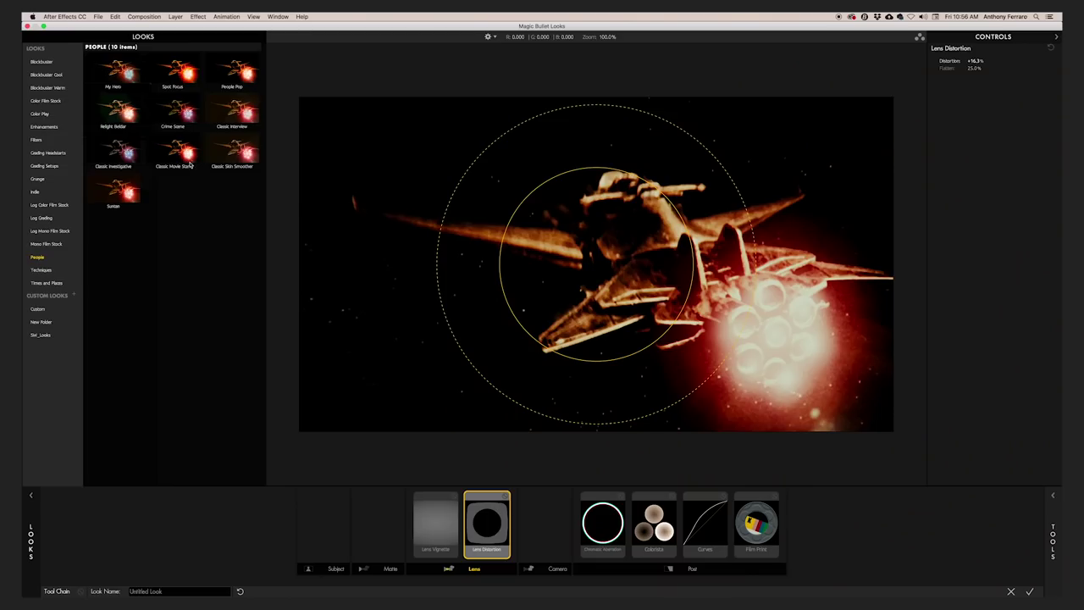
Step: Choose the Spot Focus look from the People presets and fine-tune one of its tool settings
click(170, 84)
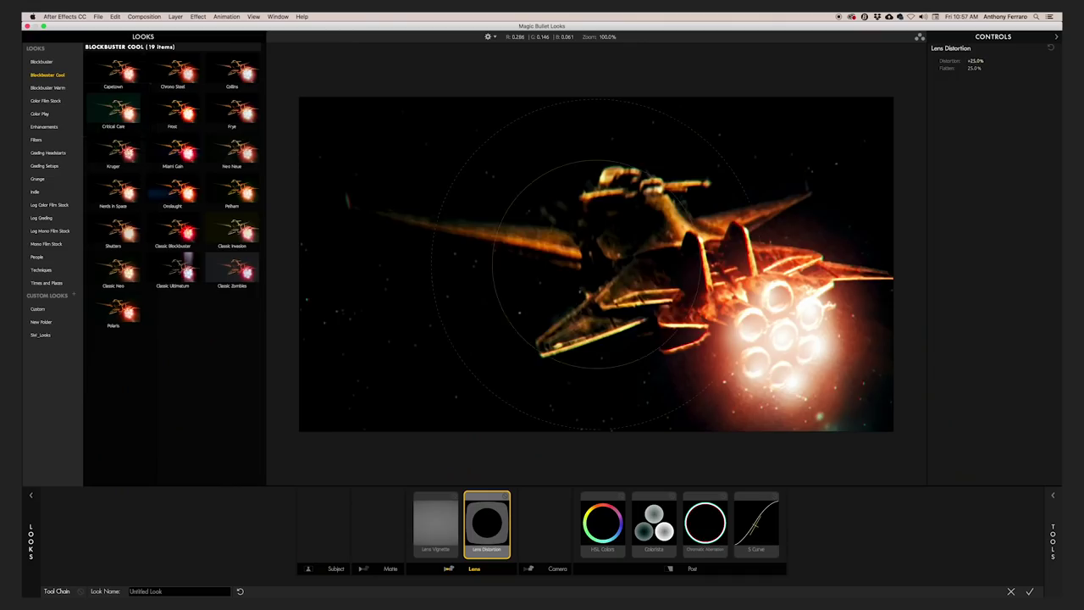
drag(975, 61, 986, 61)
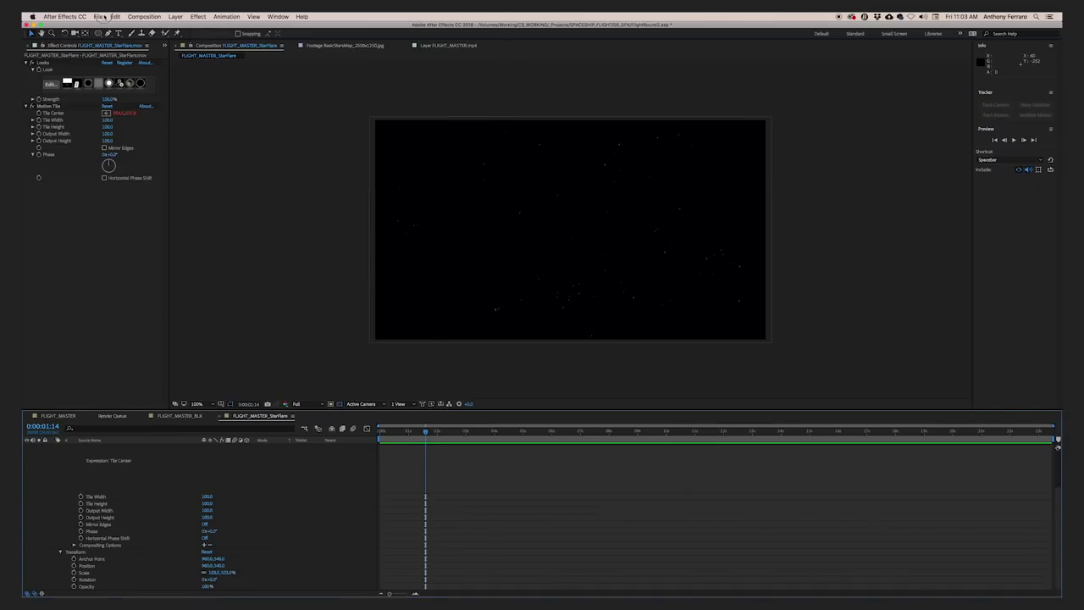
Step: Add the FLIGHT_MASTER_StarFlare composition to the render queue
click(100, 16)
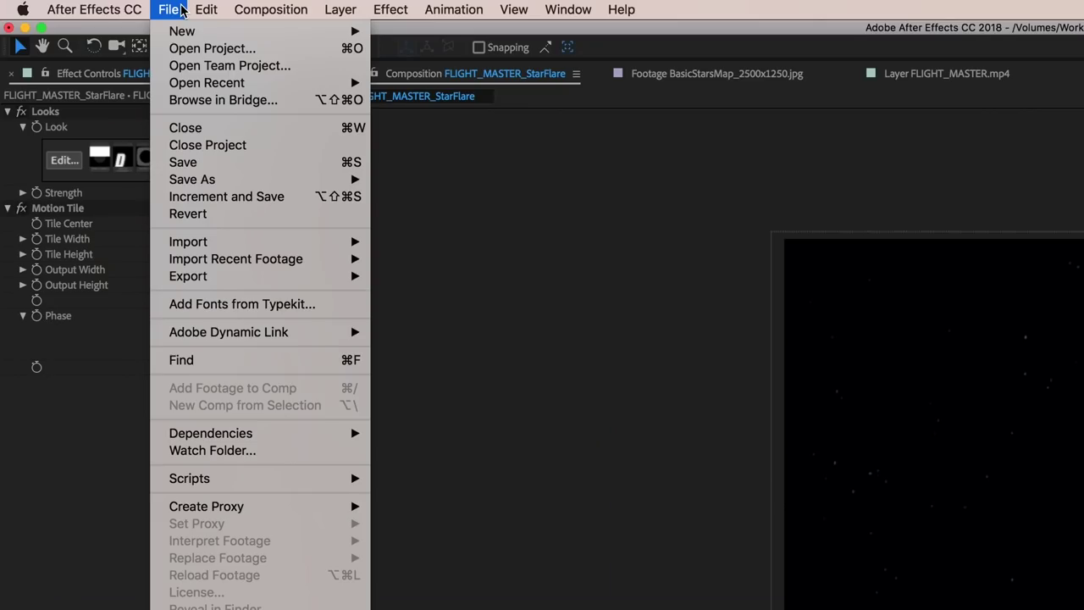
mouse_move(119, 135)
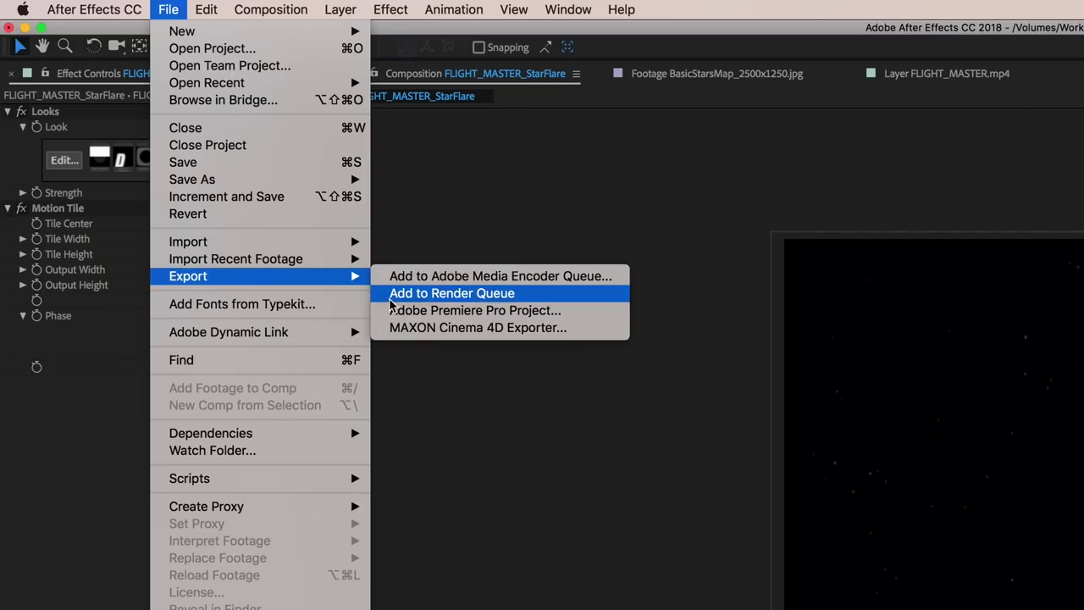
click(483, 293)
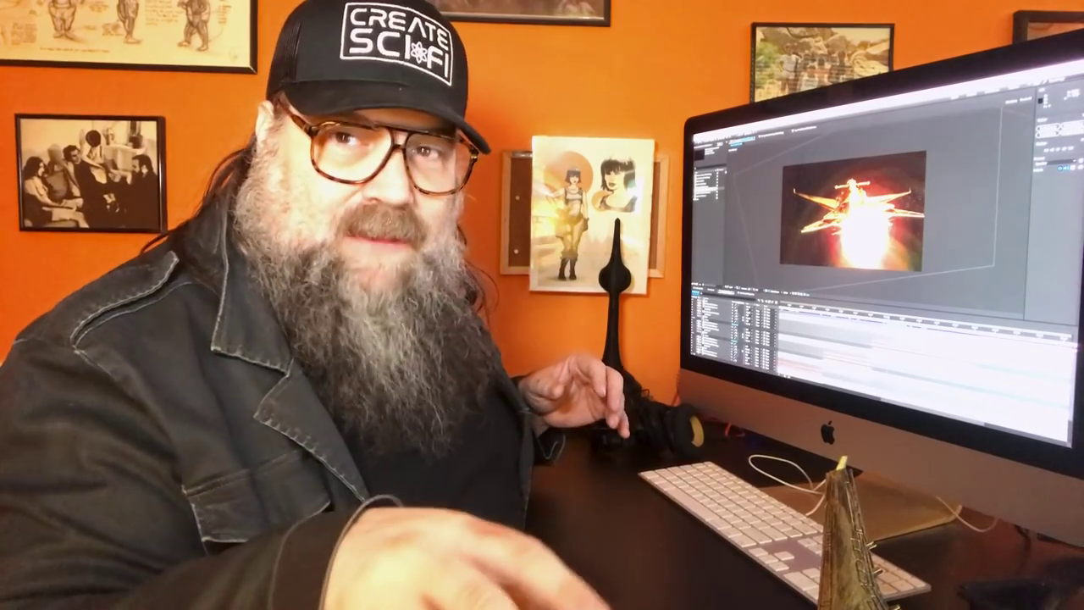